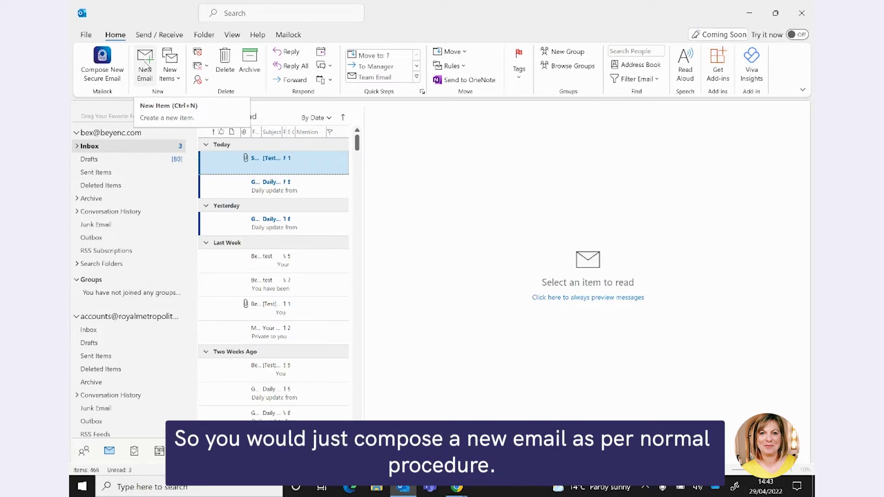
Start a new unsecured email to the first 'de' Gmail contact with subject 'Investment statement'.
{"action": "left_click", "coordinate": [146, 64]}
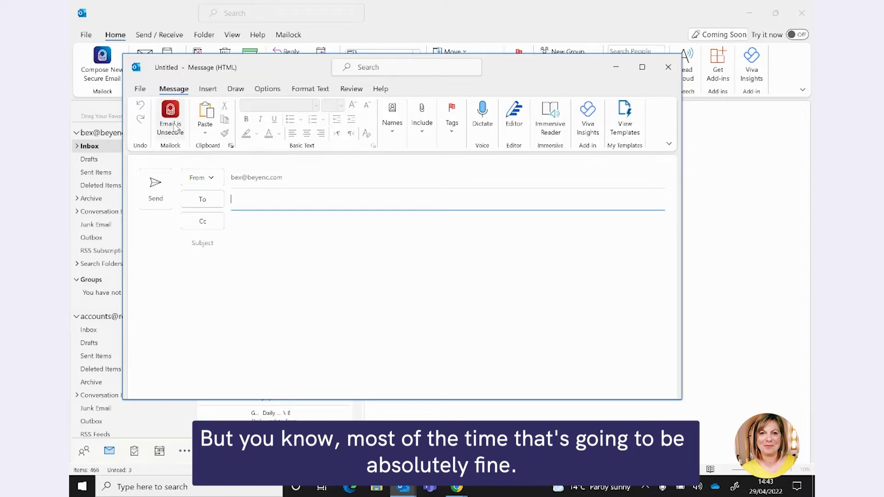
{"action": "left_click", "coordinate": [176, 118]}
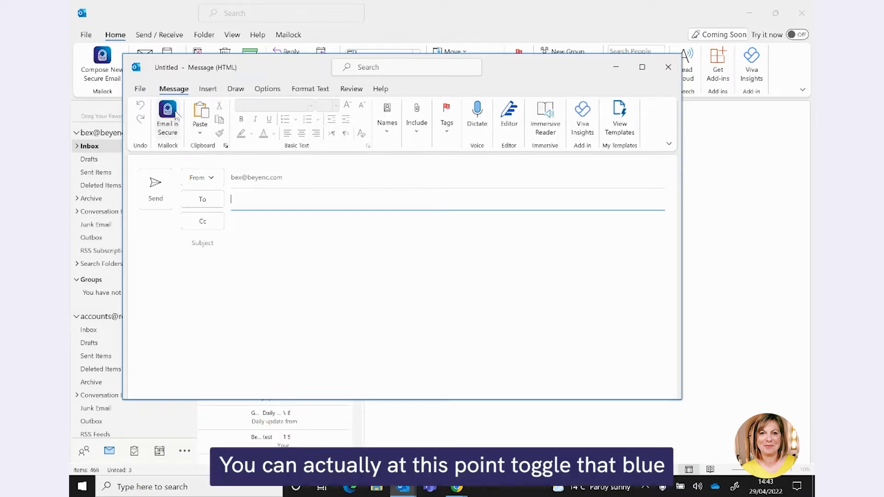
{"action": "left_click", "coordinate": [177, 115]}
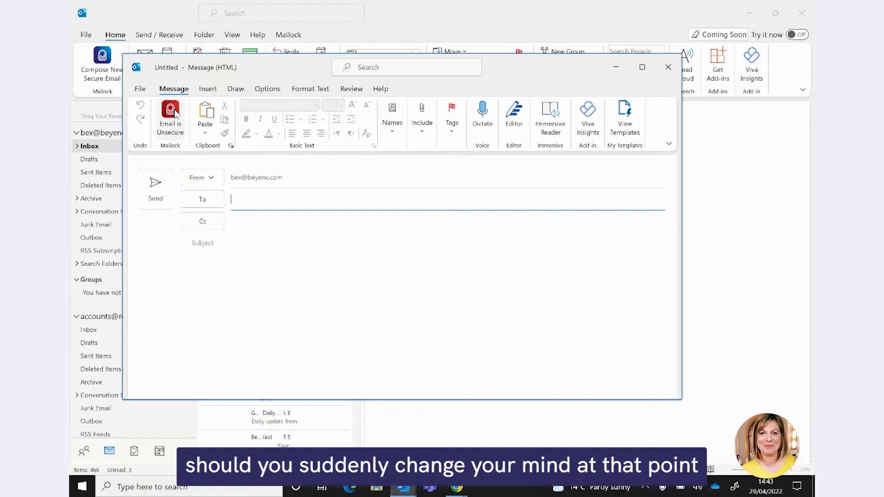
{"action": "type", "text": "dem"}
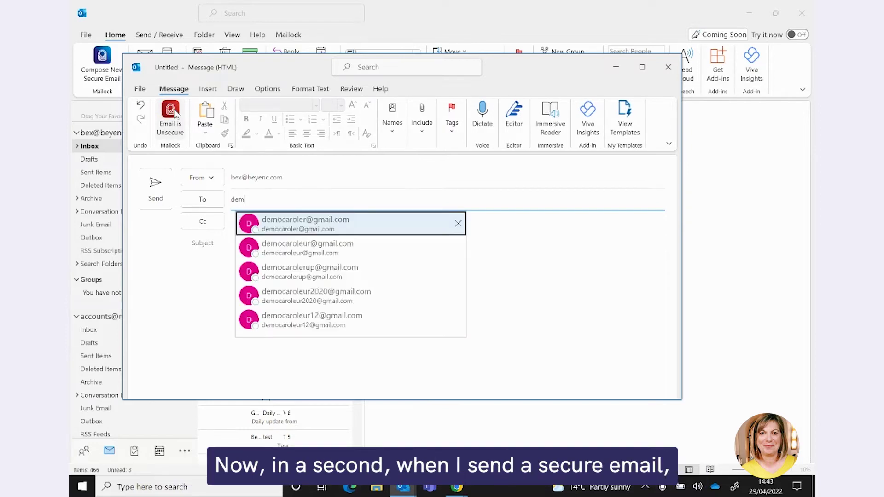
{"action": "left_click", "coordinate": [333, 225]}
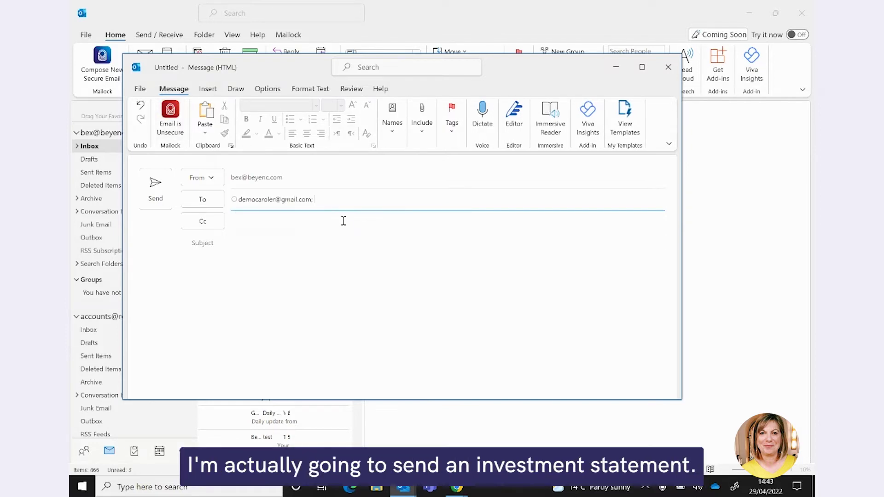
{"action": "left_click", "coordinate": [248, 245]}
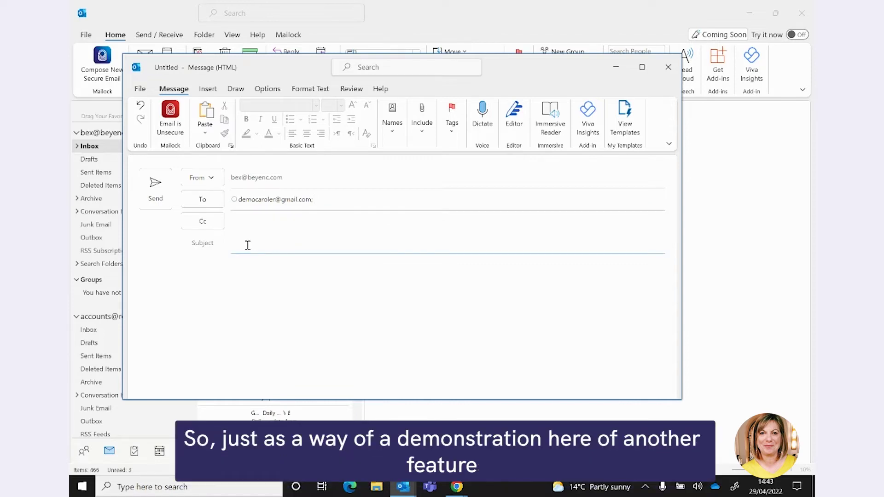
{"action": "type", "text": "Investment"}
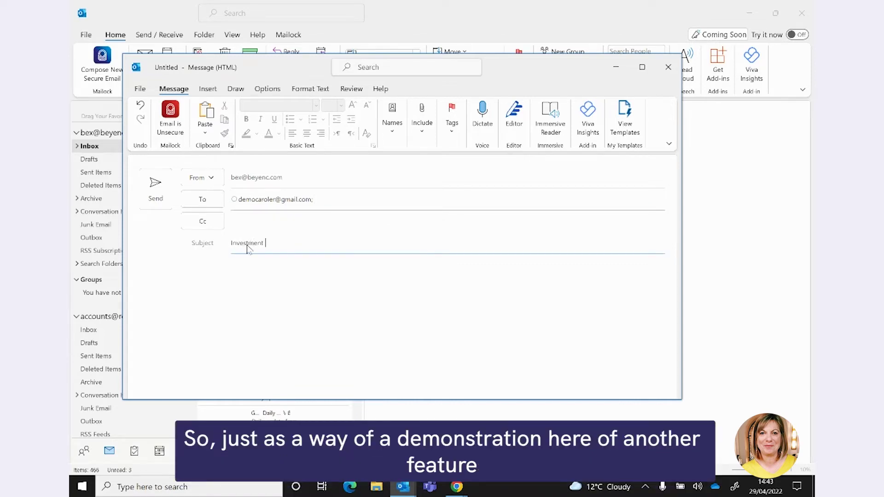
{"action": "type", "text": " statement"}
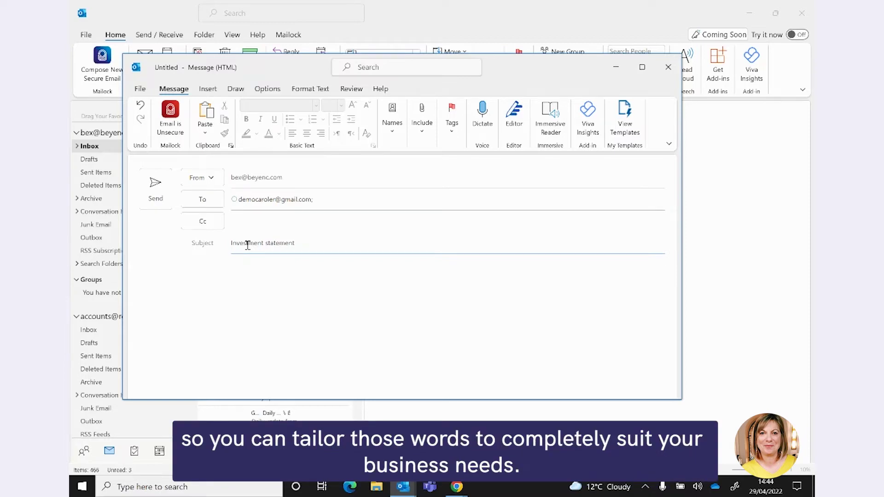
Send the 'Investment statement' email, triggering Mailock's sensitive-content warning about the subject.
{"action": "left_click", "coordinate": [156, 189]}
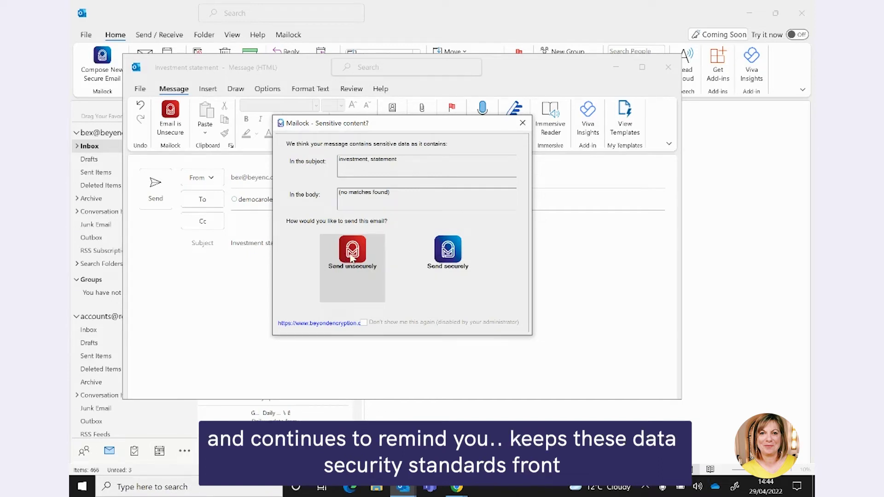
Dismiss the sensitive-content warning and close the draft without saving it.
{"action": "left_click", "coordinate": [522, 125]}
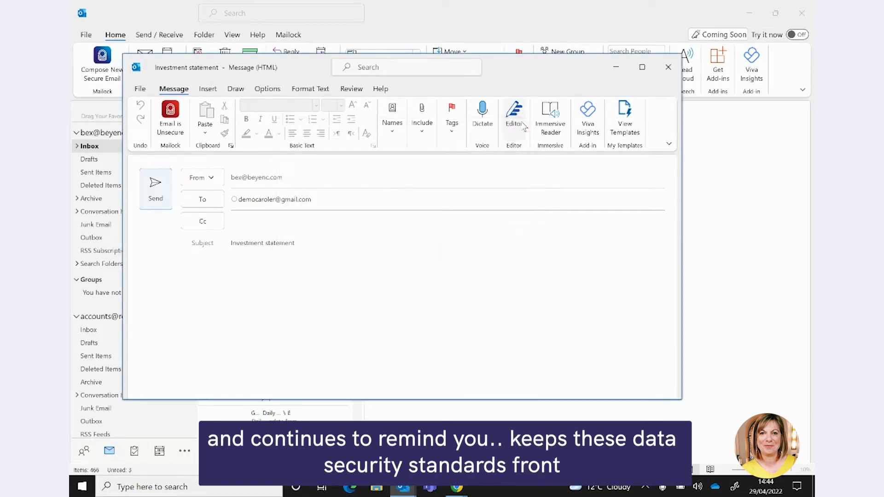
{"action": "left_click", "coordinate": [676, 75]}
{"action": "left_click", "coordinate": [459, 278]}
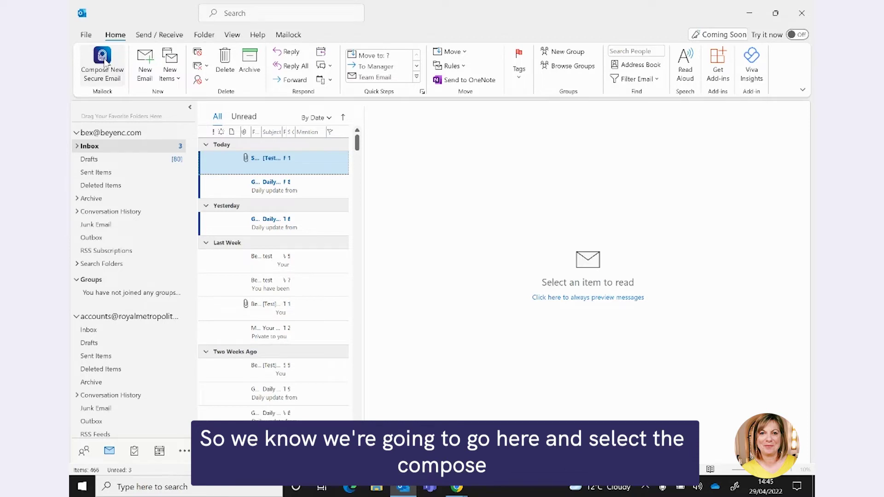
Start a secure email to the second 'dem' contact with subject 'investment statement'.
{"action": "left_click", "coordinate": [104, 61]}
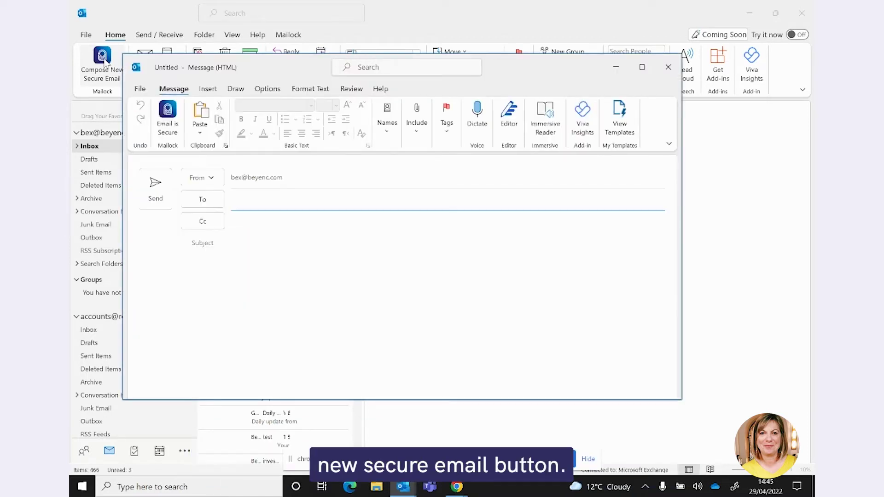
{"action": "type", "text": "d"}
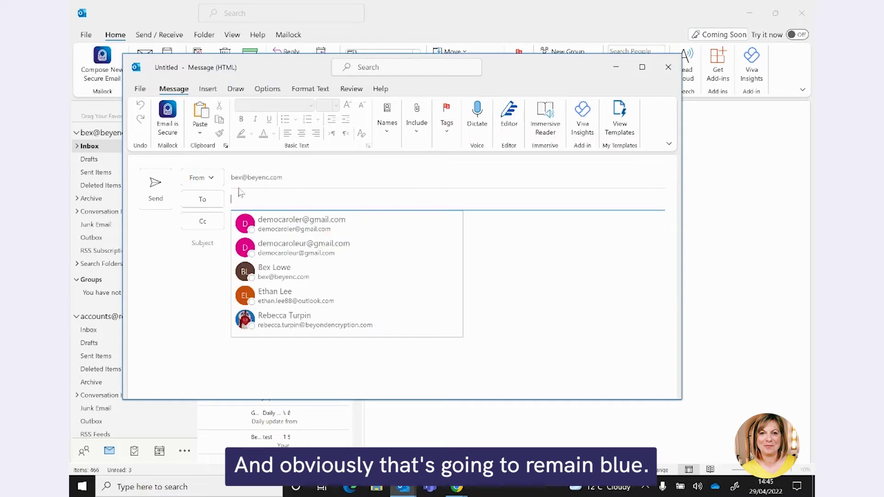
{"action": "type", "text": "em"}
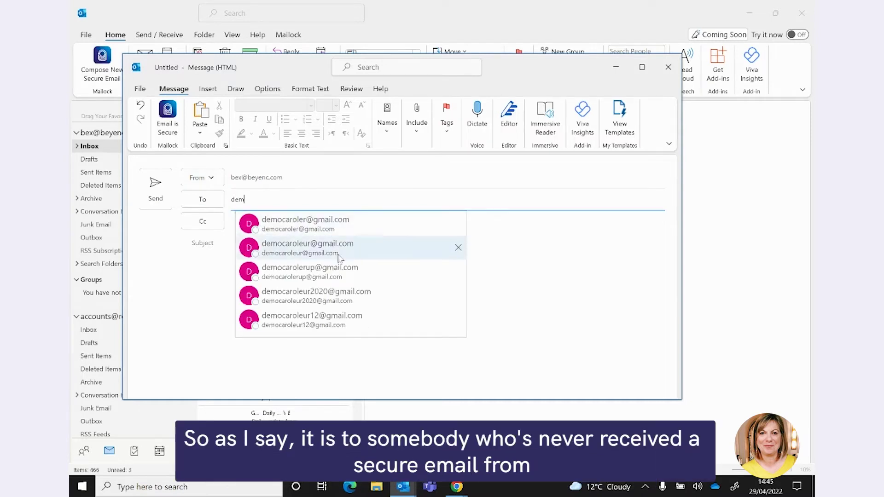
{"action": "left_click", "coordinate": [347, 251]}
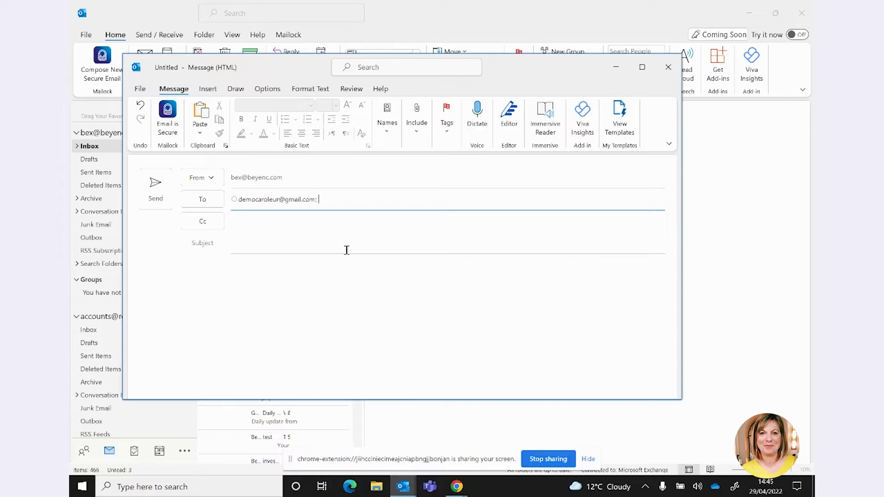
{"action": "left_click", "coordinate": [254, 244]}
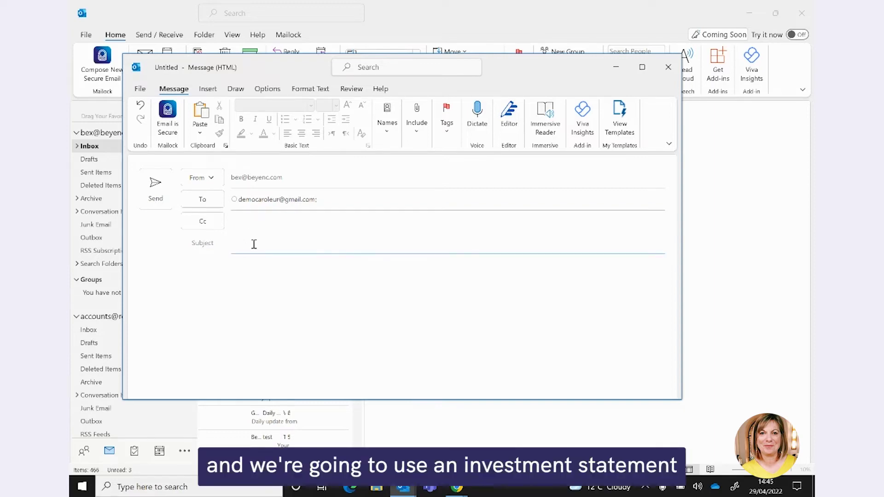
{"action": "type", "text": "investmen"}
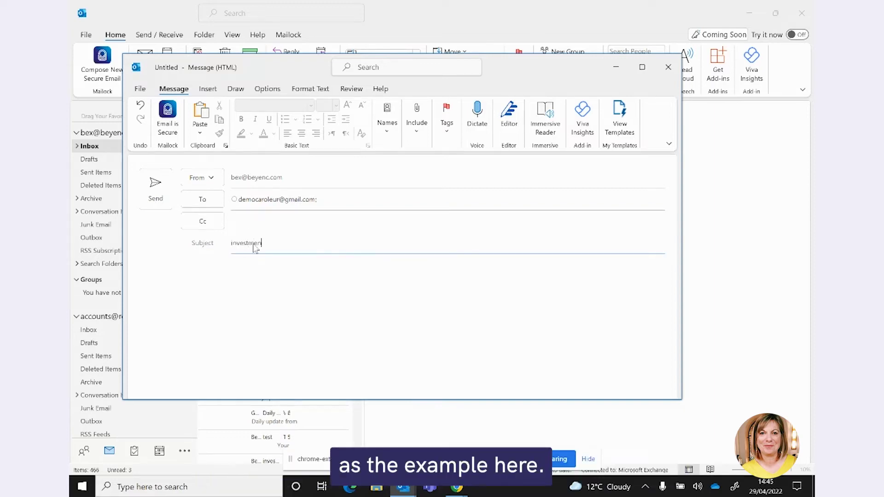
{"action": "type", "text": "t statement"}
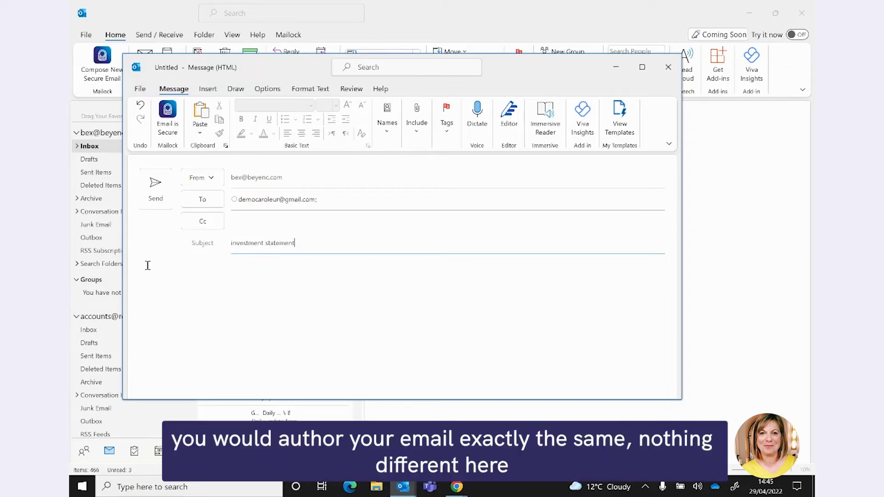
{"action": "left_click", "coordinate": [147, 266]}
Write 'Dear client.........' in the body and attach Dummy Investment statement.pdf from this PC.
{"action": "type", "text": "Dear c"}
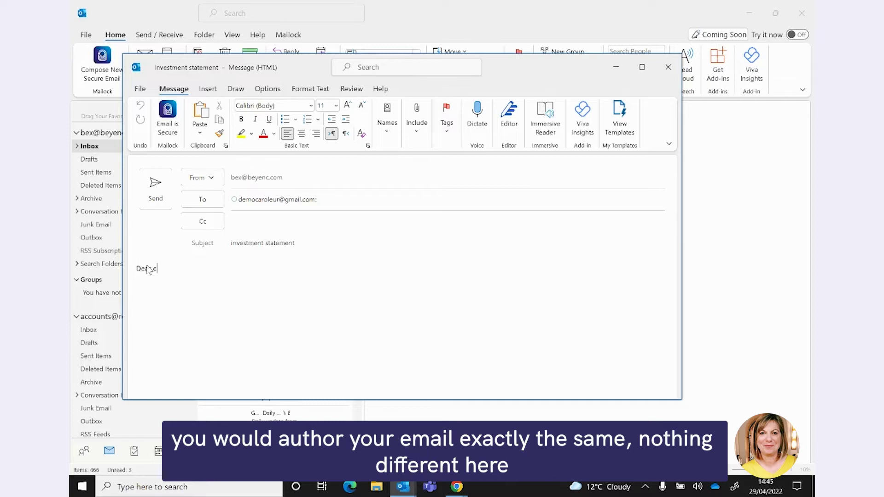
{"action": "type", "text": "lient........."}
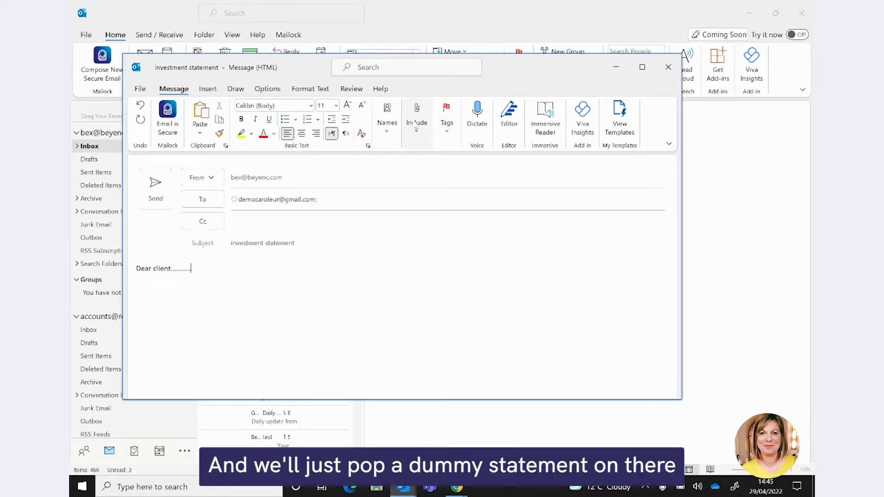
{"action": "left_click", "coordinate": [416, 123]}
{"action": "left_click", "coordinate": [417, 177]}
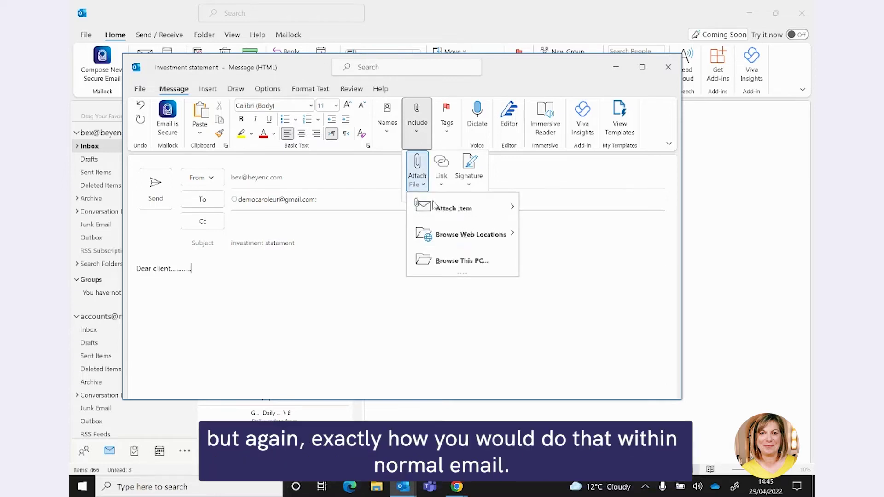
{"action": "left_click", "coordinate": [453, 266]}
{"action": "left_click", "coordinate": [286, 188]}
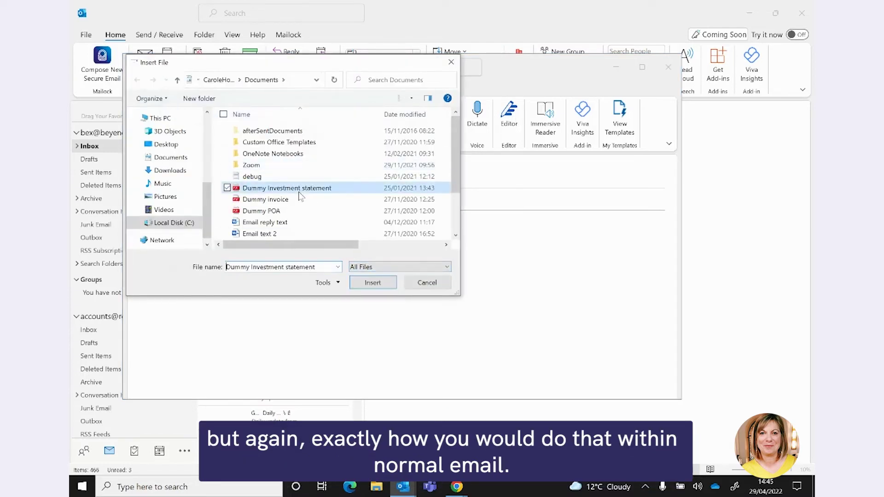
{"action": "left_click", "coordinate": [371, 282]}
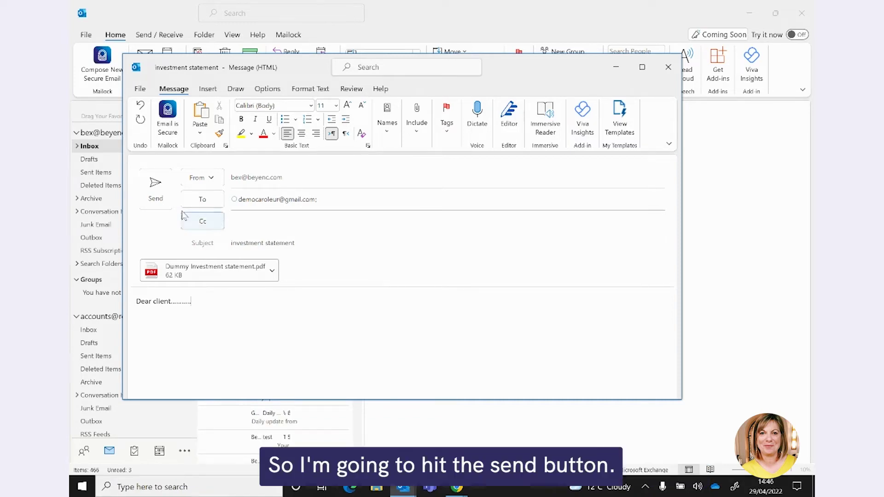
Send the secure email, bringing up Mailock's challenge prompt for the unverified recipient.
{"action": "left_click", "coordinate": [159, 199]}
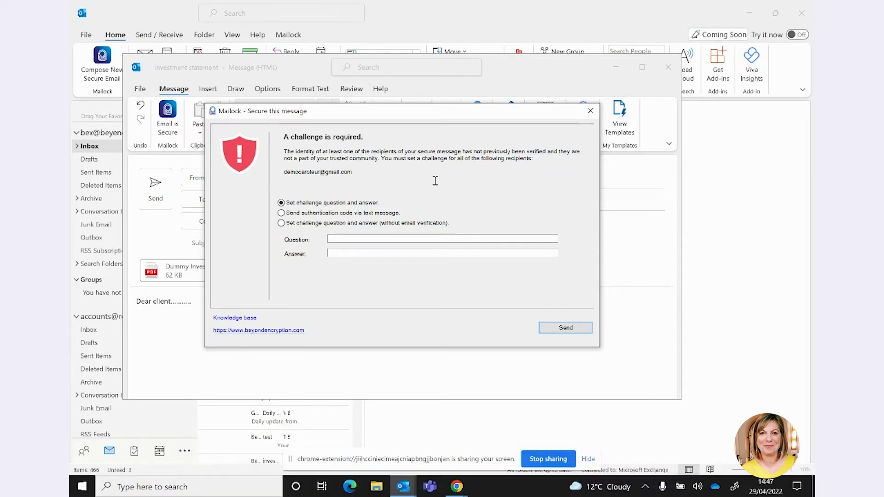
Choose a texted authentication code and enter the recipient's UK mobile number.
{"action": "left_click", "coordinate": [281, 213]}
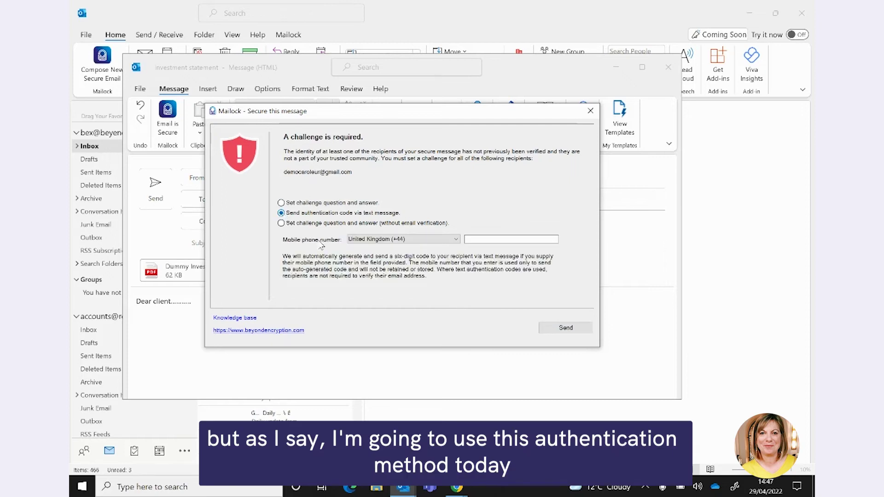
{"action": "left_click", "coordinate": [474, 240]}
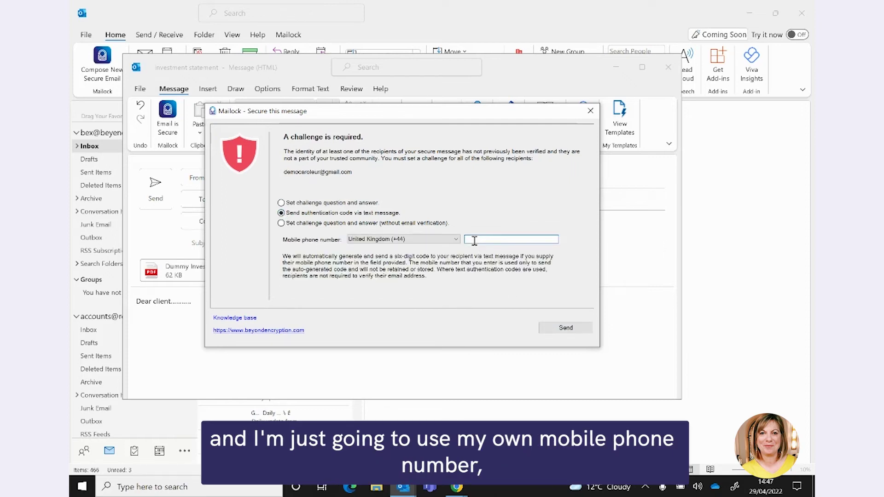
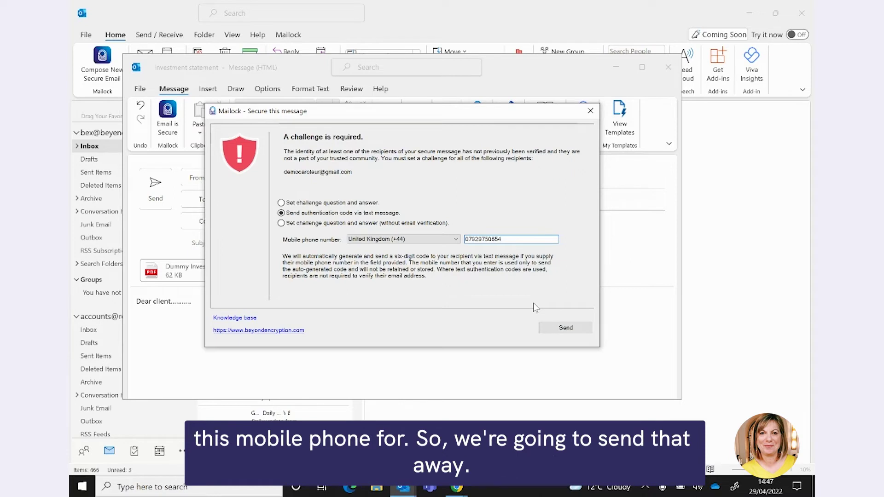
Send the code-challenged message, then open the newest 'investment statement' email in Gmail.
{"action": "left_click", "coordinate": [566, 328]}
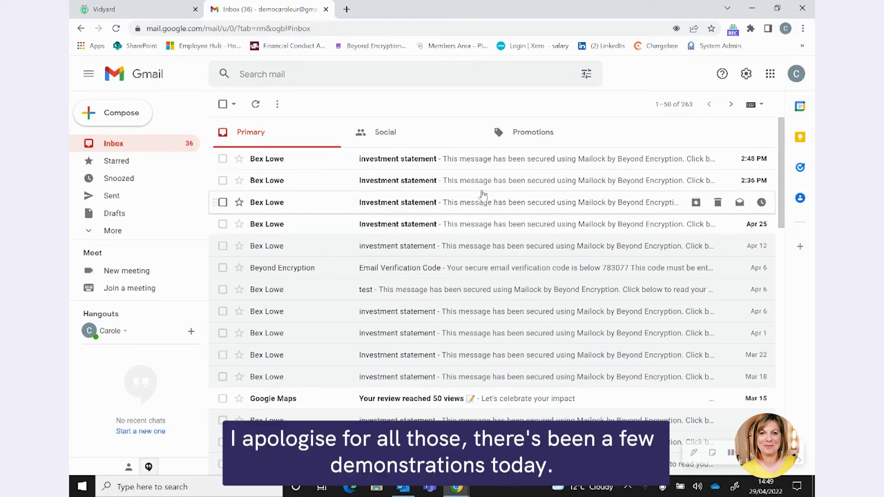
{"action": "left_click", "coordinate": [466, 164]}
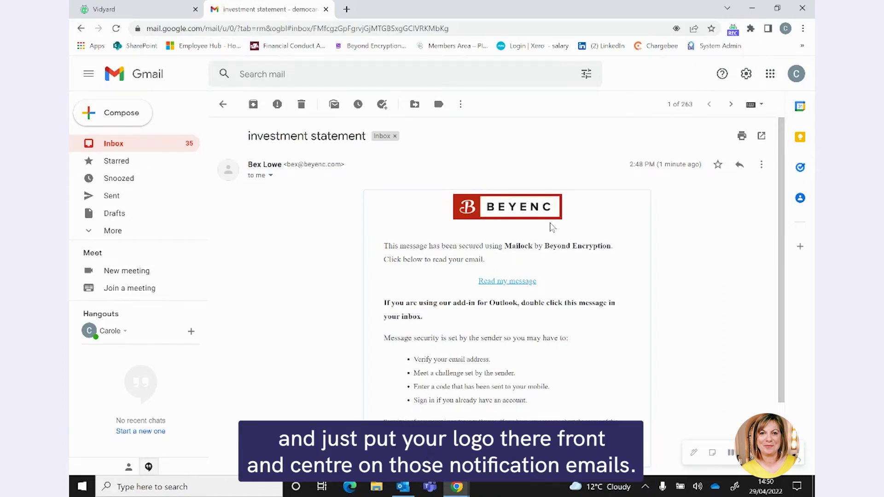
Open the message via 'Read my message' and enter the six-digit code received by text.
{"action": "left_click", "coordinate": [514, 283]}
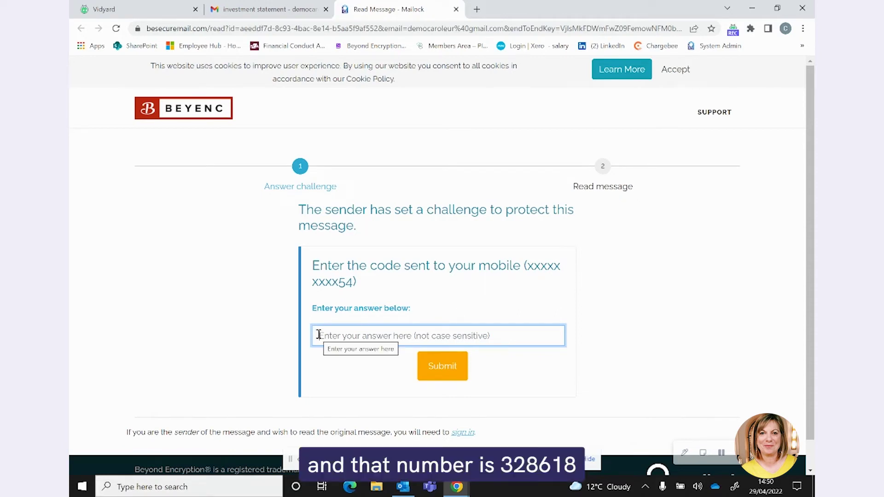
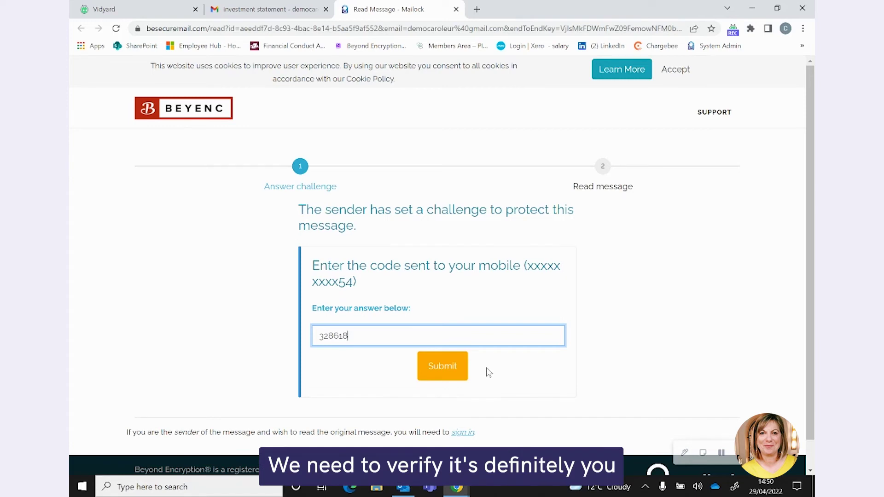
Submit the code to reveal the 'Dear client' body and Dummy Investment statement attachment.
{"action": "left_click", "coordinate": [457, 369]}
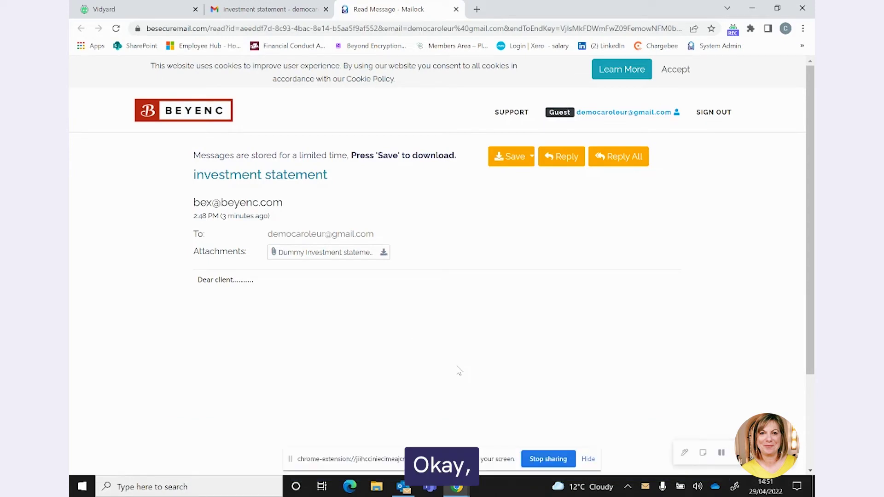
Download the Dummy Investment statement attachment, view it in Chrome's PDF viewer, then close its tab.
{"action": "left_click", "coordinate": [384, 253]}
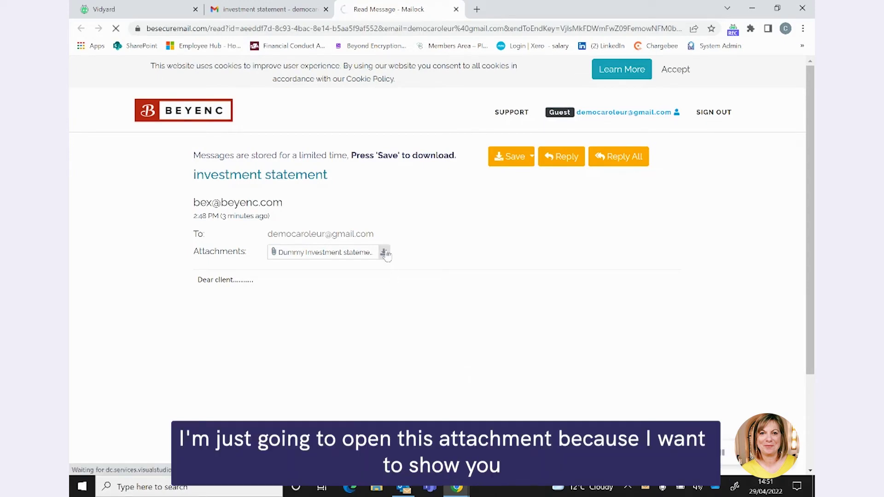
{"action": "left_click", "coordinate": [189, 460]}
{"action": "left_click", "coordinate": [206, 376]}
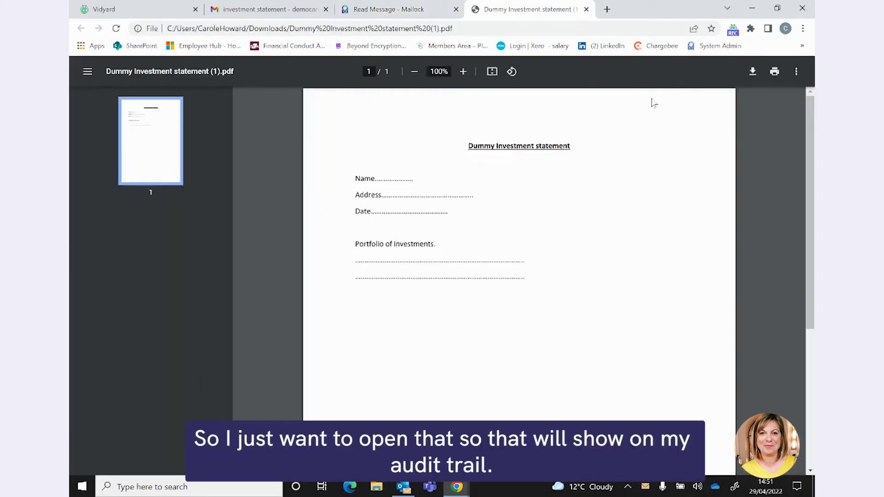
{"action": "left_click", "coordinate": [586, 10]}
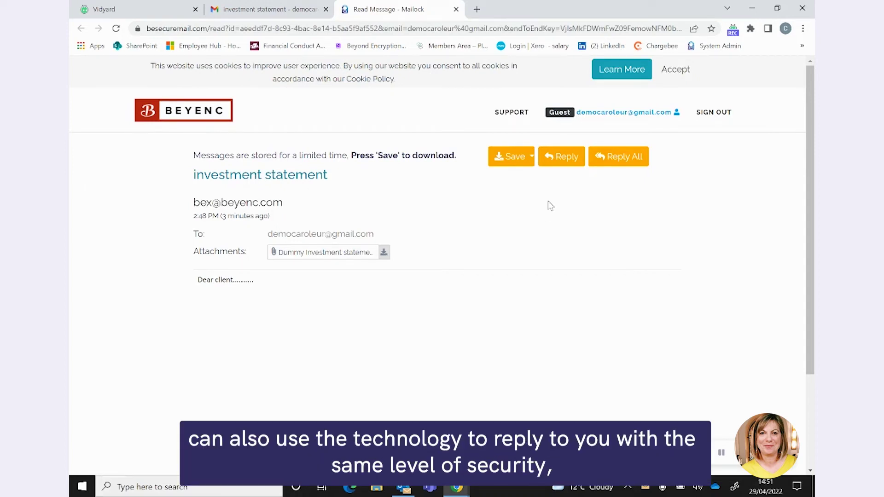
Reply to the secure investment statement and choose Register to reach Mailock's free-account SignUp page.
{"action": "left_click", "coordinate": [564, 165]}
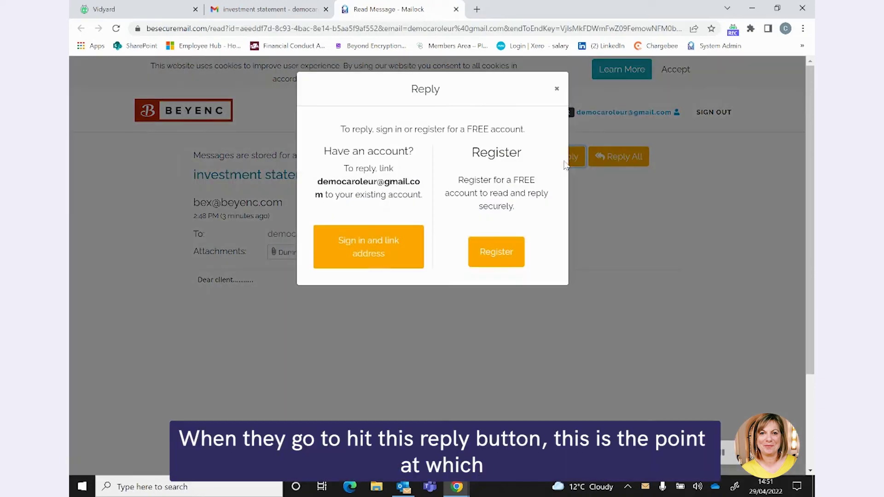
{"action": "left_click", "coordinate": [511, 253]}
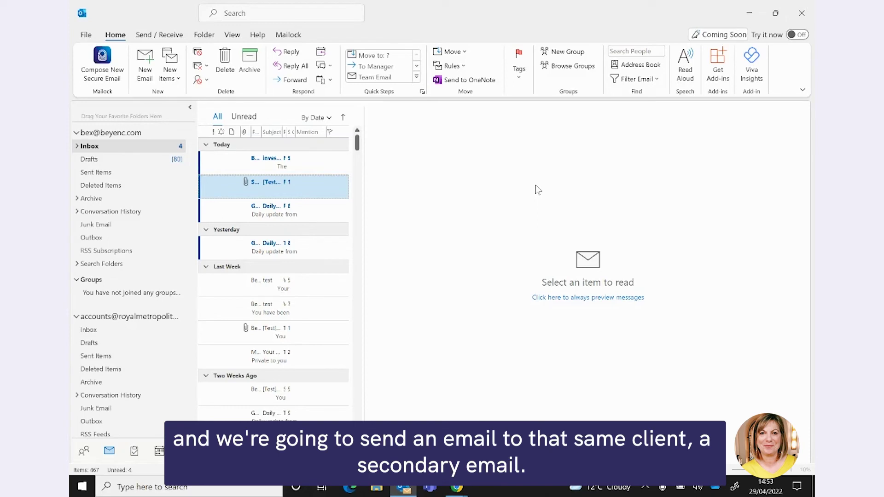
Send a secure email titled 'test' to the suggested Gmail contact, choosing 'Do not set challenge'.
{"action": "left_click", "coordinate": [100, 59]}
{"action": "type", "text": "de"}
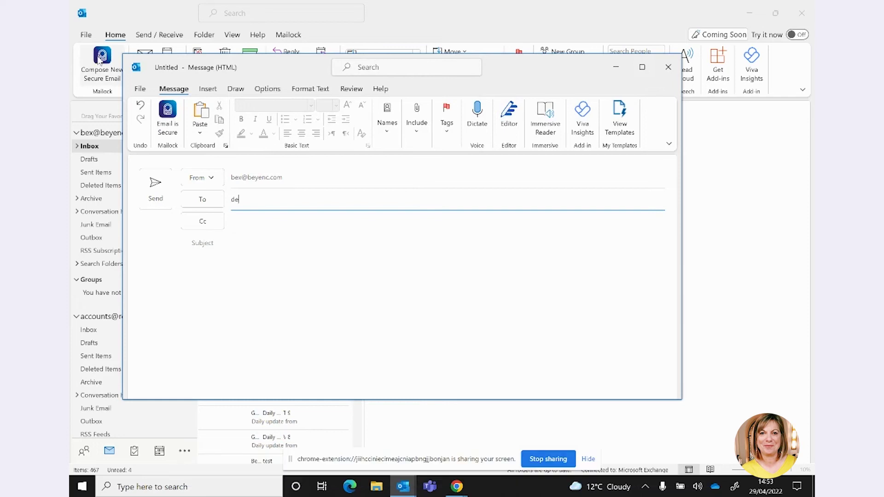
{"action": "left_click", "coordinate": [373, 221]}
{"action": "left_click", "coordinate": [254, 239]}
{"action": "type", "text": "test"}
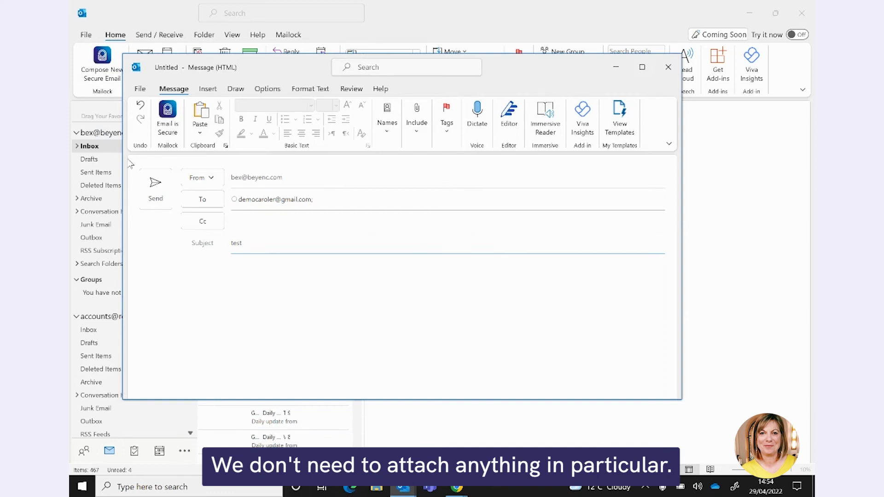
{"action": "left_click", "coordinate": [160, 202]}
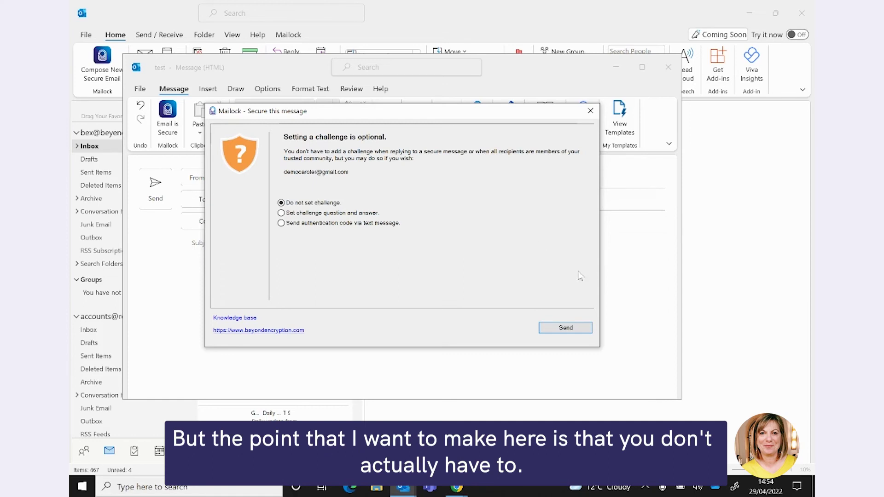
{"action": "left_click", "coordinate": [567, 328]}
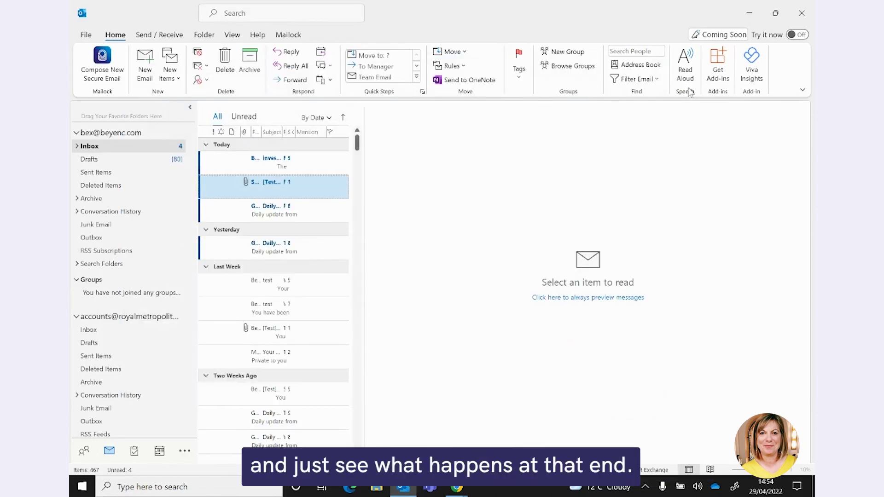
Open the newest secured 'test' email in Gmail and follow its 'Read my message' link.
{"action": "mouse_move", "coordinate": [457, 487]}
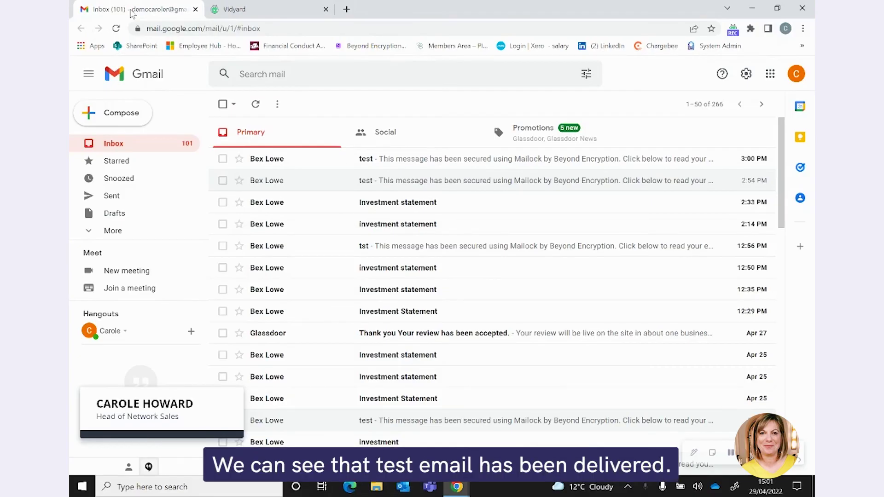
{"action": "left_click", "coordinate": [445, 161]}
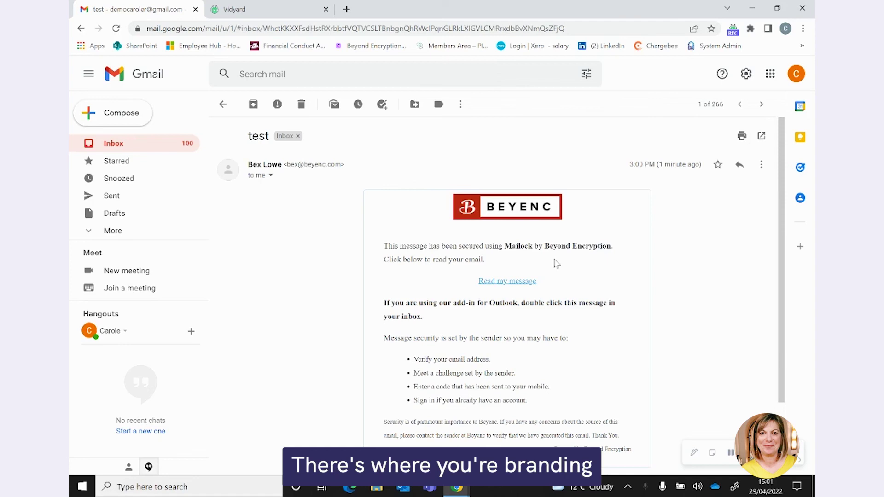
{"action": "left_click", "coordinate": [508, 282]}
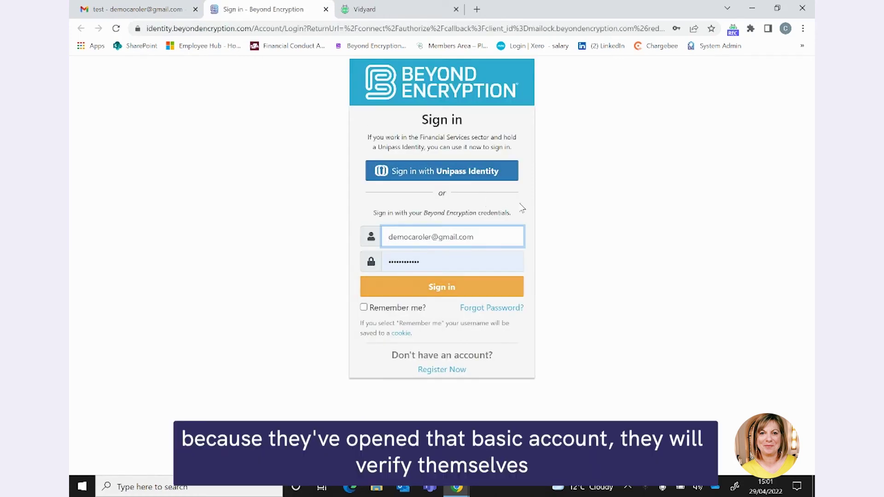
Sign in to Beyond Encryption with the prefilled recipient credentials to read the secure message.
{"action": "left_click", "coordinate": [475, 289]}
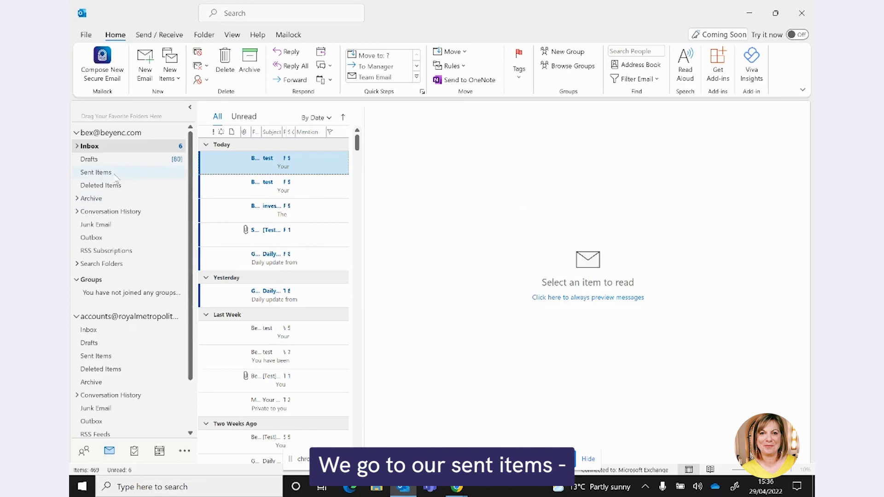
Open the 14:48 investment statement from Sent Items in its own window and expand the Email was Secure menu.
{"action": "left_click", "coordinate": [99, 173]}
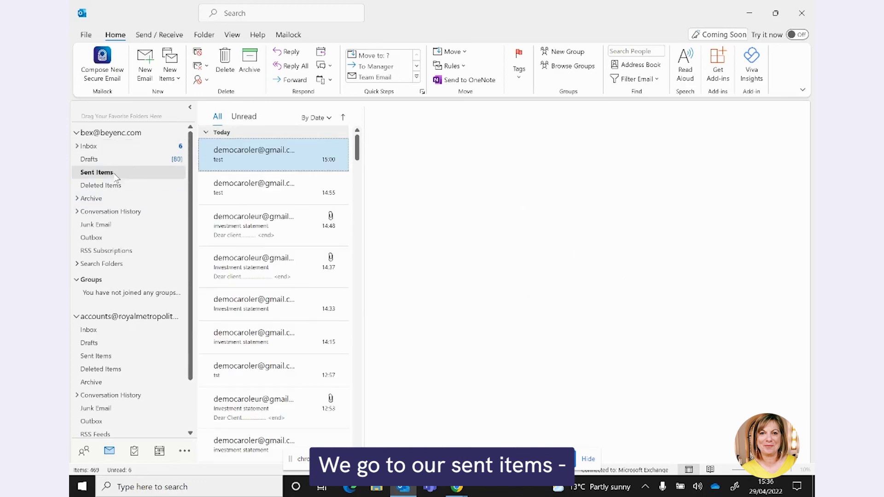
{"action": "left_click", "coordinate": [283, 234]}
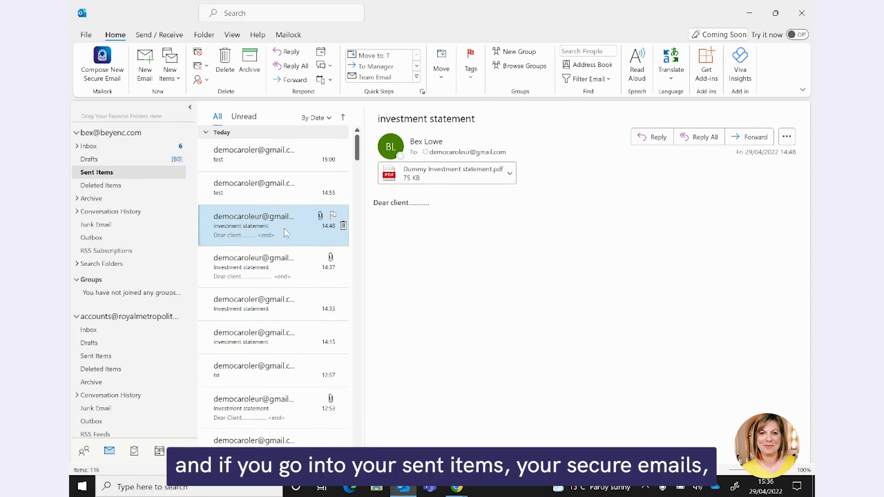
{"action": "double_click", "coordinate": [303, 233]}
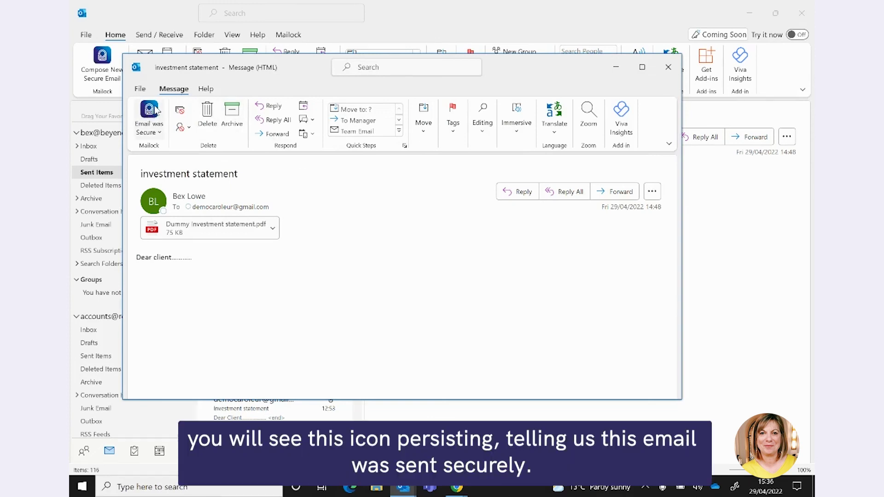
{"action": "left_click", "coordinate": [160, 133]}
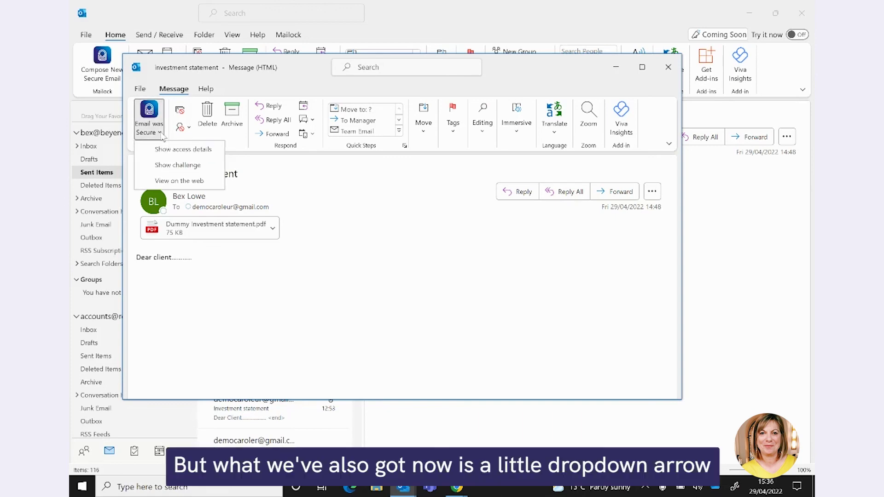
Show the access details: opened 29/04/2022, attachment opened, not revoked, 0 failed challenges.
{"action": "left_click", "coordinate": [165, 148]}
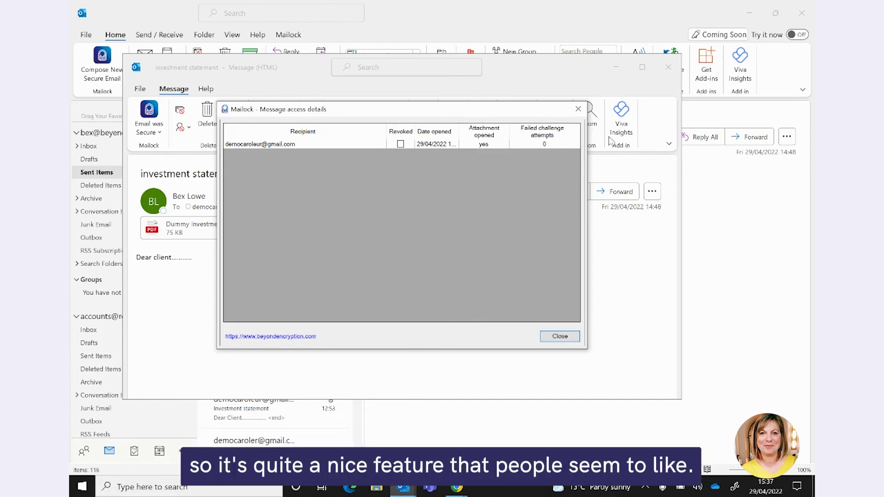
Close the access details dialog and the investment statement message window.
{"action": "left_click", "coordinate": [580, 111]}
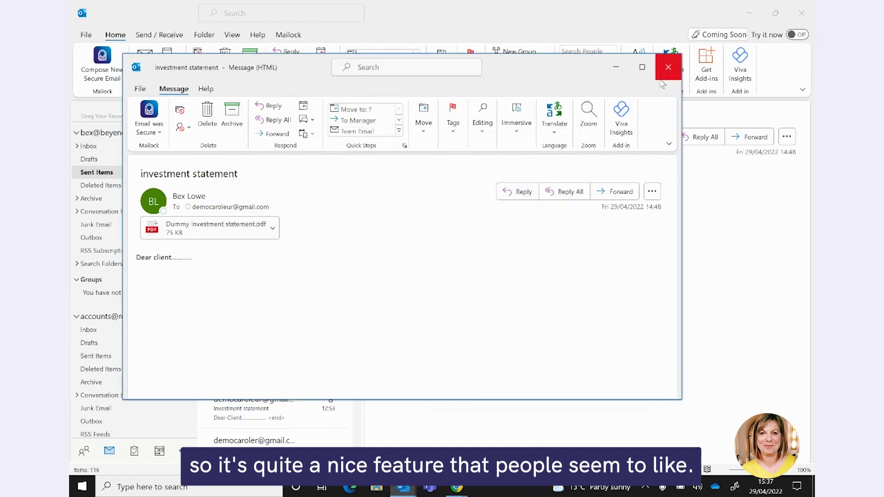
{"action": "left_click", "coordinate": [669, 68]}
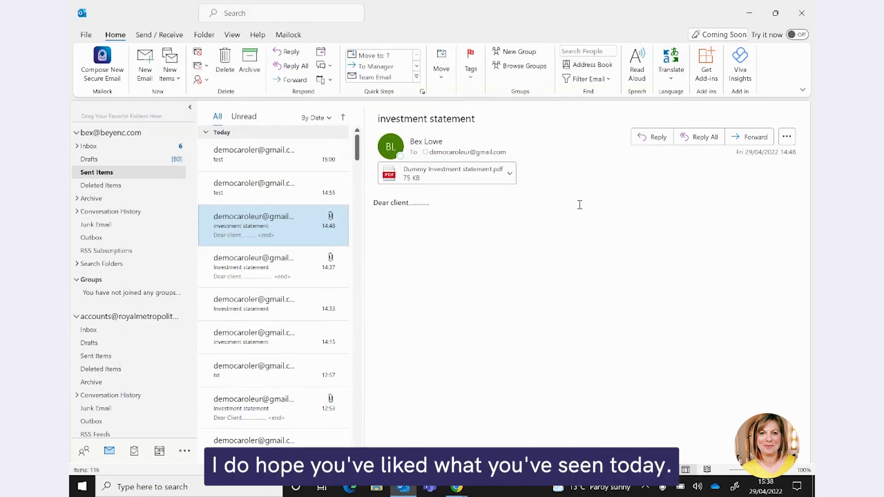